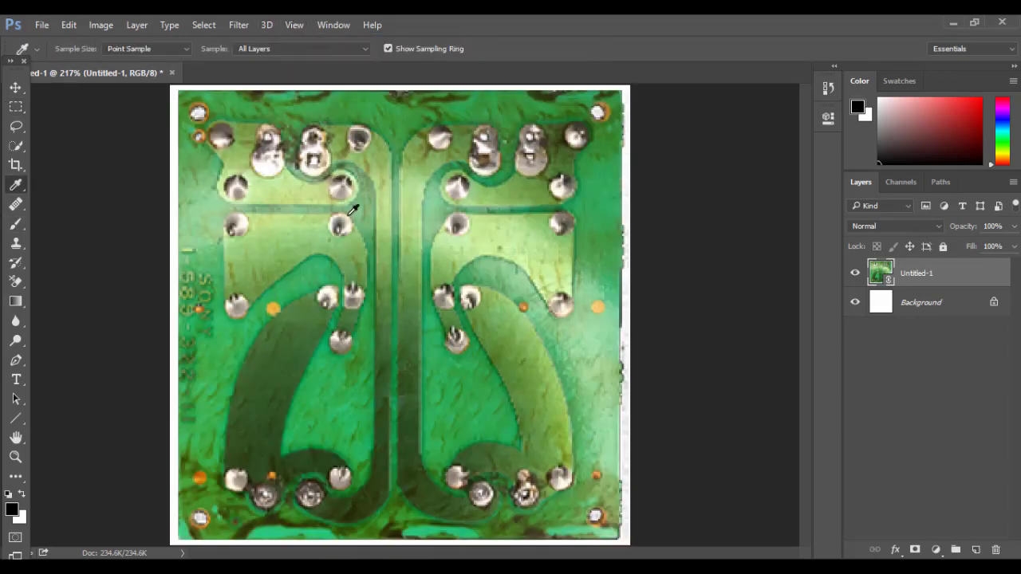
# - Rasterize the PCB photo layer and select the Brush tool for painting
pyautogui.press('b')
pyautogui.click(353, 205)
# - Paint a black stroke and black dots over four left-side pads with a hard 12 px brush
pyautogui.click(474, 241)
pyautogui.rightClick(274, 247)
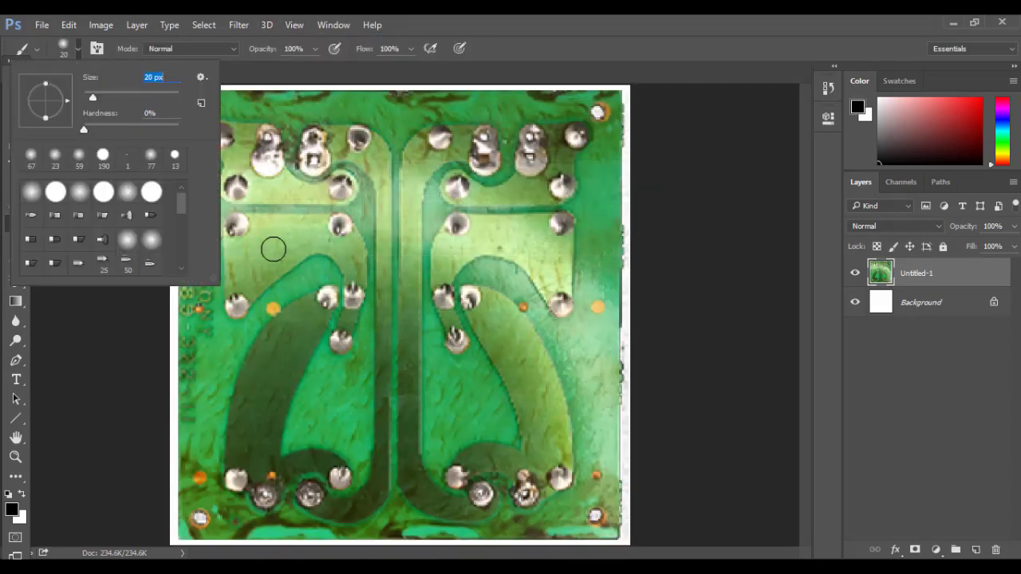
pyautogui.moveTo(243, 263); pyautogui.dragTo(299, 238)
pyautogui.click(236, 226)
pyautogui.click(236, 304)
pyautogui.rightClick(341, 229)
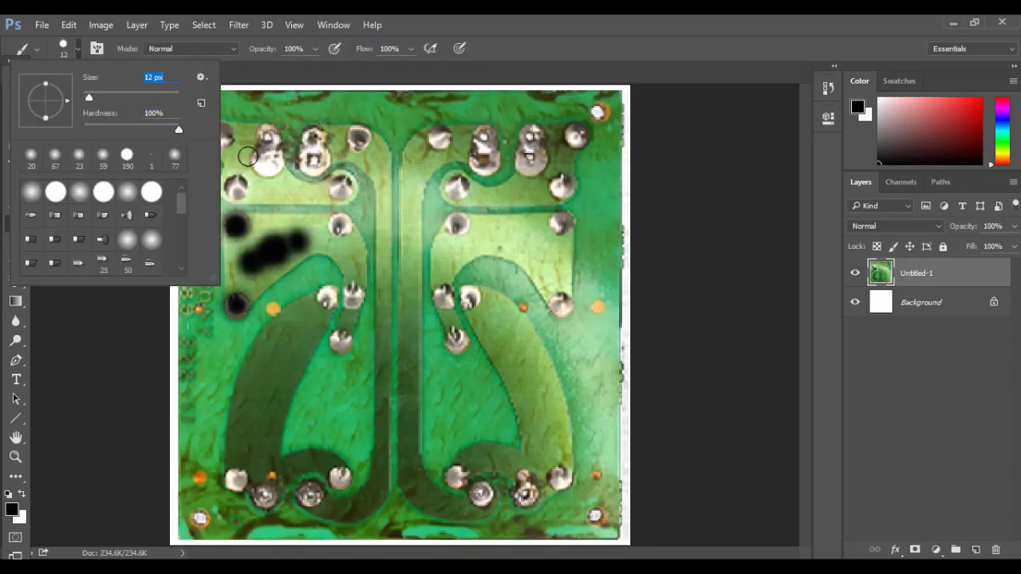
pyautogui.click(339, 226)
pyautogui.click(353, 296)
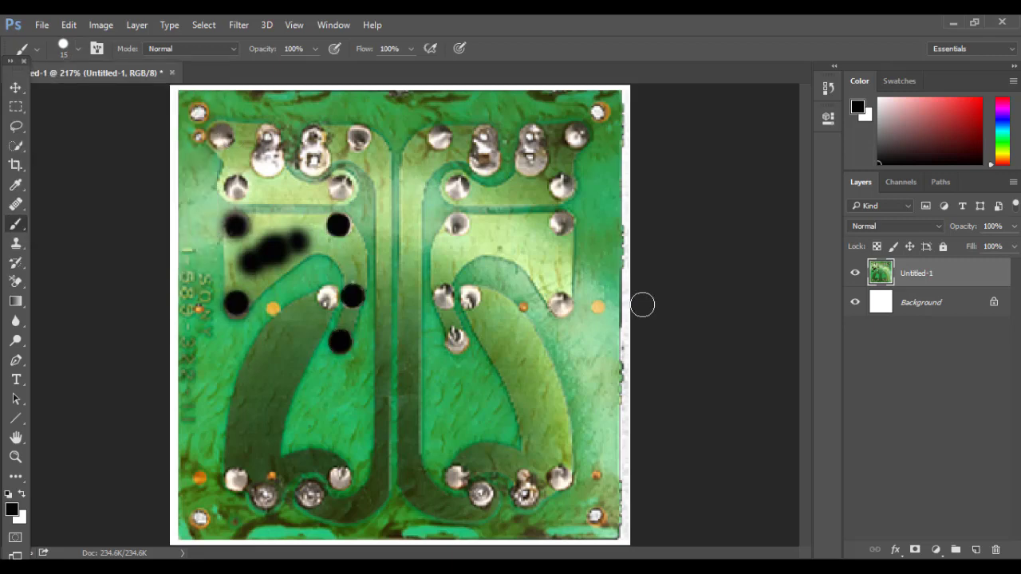
# - Switch to white with a 5 px brush and dab white holes into two pad centres
pyautogui.keyDown('alt'); pyautogui.click(174, 89); pyautogui.keyUp('alt')
pyautogui.click(78, 49)
pyautogui.write('5')
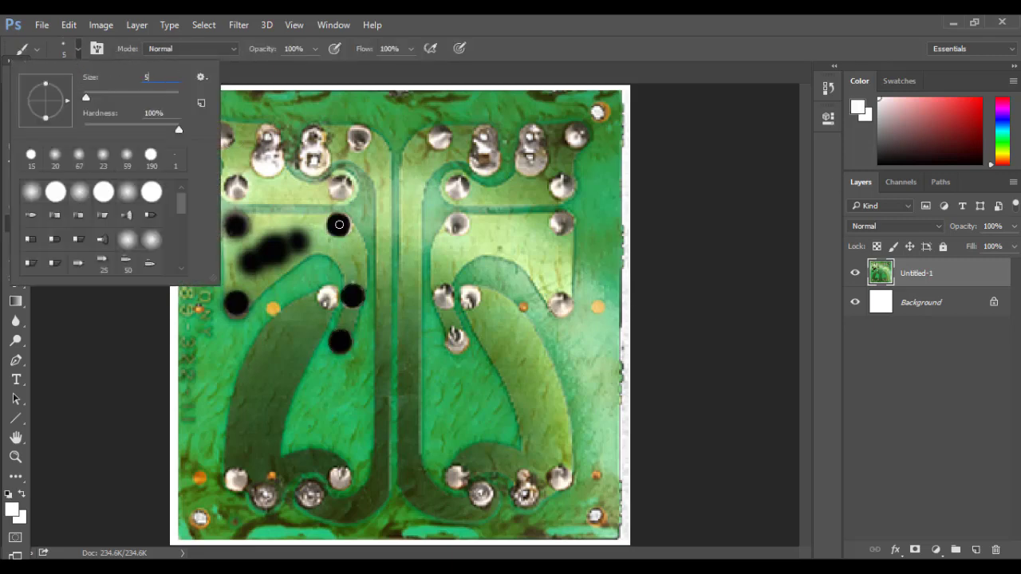
pyautogui.press('Return')
pyautogui.click(339, 224)
pyautogui.hotkey('ctrl', '+')
pyautogui.click(96, 175)
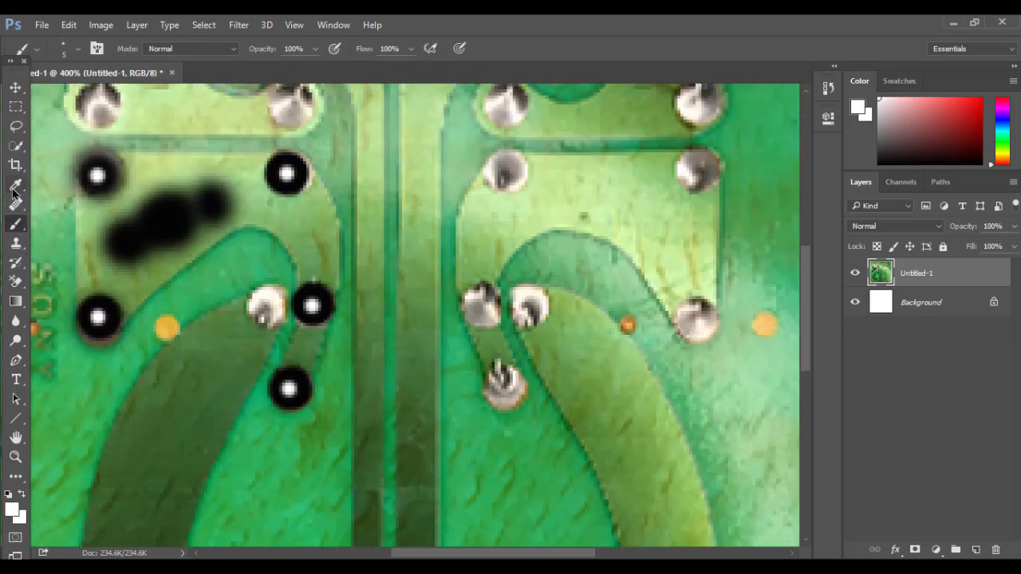
pyautogui.keyDown('alt'); pyautogui.click(167, 211); pyautogui.keyUp('alt')
# - Draw black traces between the top pads and down to the lower pad, filling the top strip
pyautogui.moveTo(96, 175); pyautogui.dragTo(286, 175)
pyautogui.moveTo(96, 175); pyautogui.dragTo(96, 317)
pyautogui.press('m')
pyautogui.moveTo(73, 150); pyautogui.dragTo(177, 364)
pyautogui.press('b')
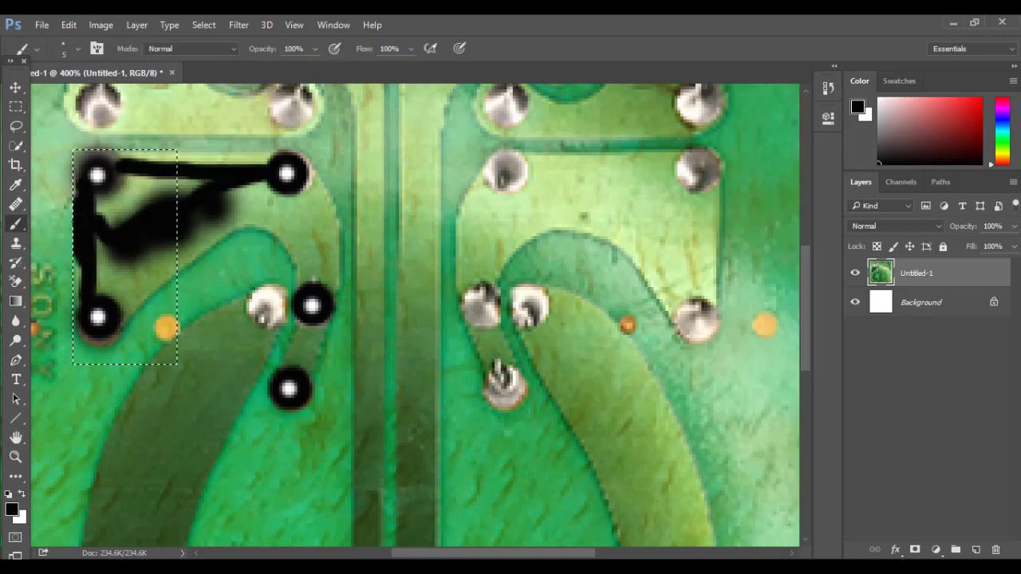
pyautogui.moveTo(88, 168); pyautogui.dragTo(88, 317)
pyautogui.press('m')
pyautogui.moveTo(73, 155); pyautogui.dragTo(327, 194)
pyautogui.press('b')
pyautogui.moveTo(96, 163); pyautogui.dragTo(303, 163)
pyautogui.moveTo(96, 183); pyautogui.dragTo(186, 194)
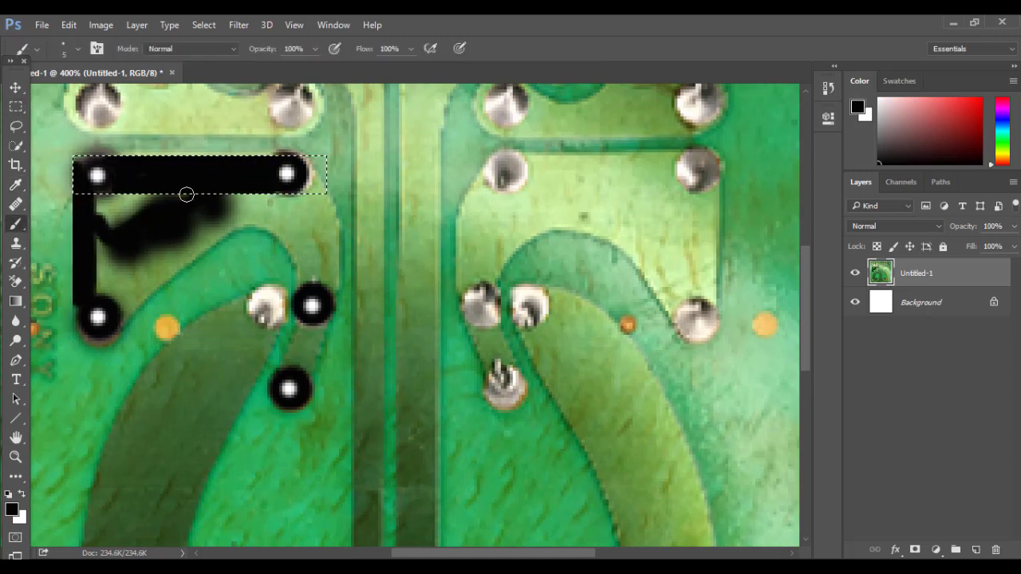
# - Use an oval selection around the right pads to paint the left trace area solid black
pyautogui.rightClick(15, 106)
pyautogui.click(91, 118)
pyautogui.moveTo(238, 151); pyautogui.dragTo(345, 391)
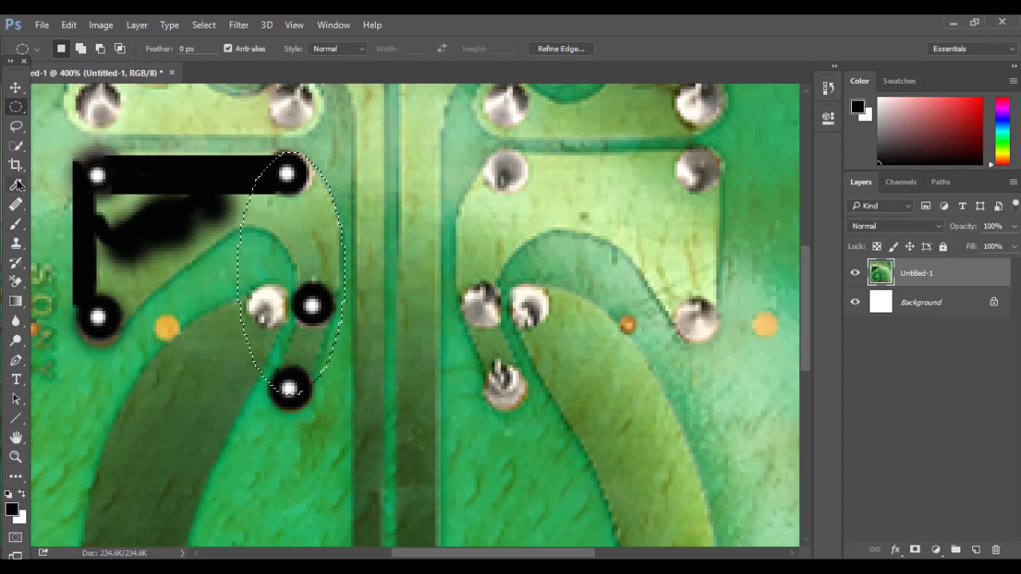
pyautogui.press('b')
pyautogui.moveTo(255, 193); pyautogui.dragTo(329, 213)
pyautogui.hotkey('ctrl', 'd')
pyautogui.moveTo(119, 204)
pyautogui.mouseDown()
pyautogui.moveTo(110, 296)
pyautogui.moveTo(155, 250)
pyautogui.moveTo(319, 255)
pyautogui.mouseUp()
# - Reselect an oval around the right trace and extend the black down to the lower pad
pyautogui.press('m')
pyautogui.moveTo(244, 199)
pyautogui.mouseDown()
pyautogui.moveTo(334, 406)
pyautogui.moveTo(335, 375)
pyautogui.mouseUp()
pyautogui.moveTo(300, 134); pyautogui.dragTo(328, 383)
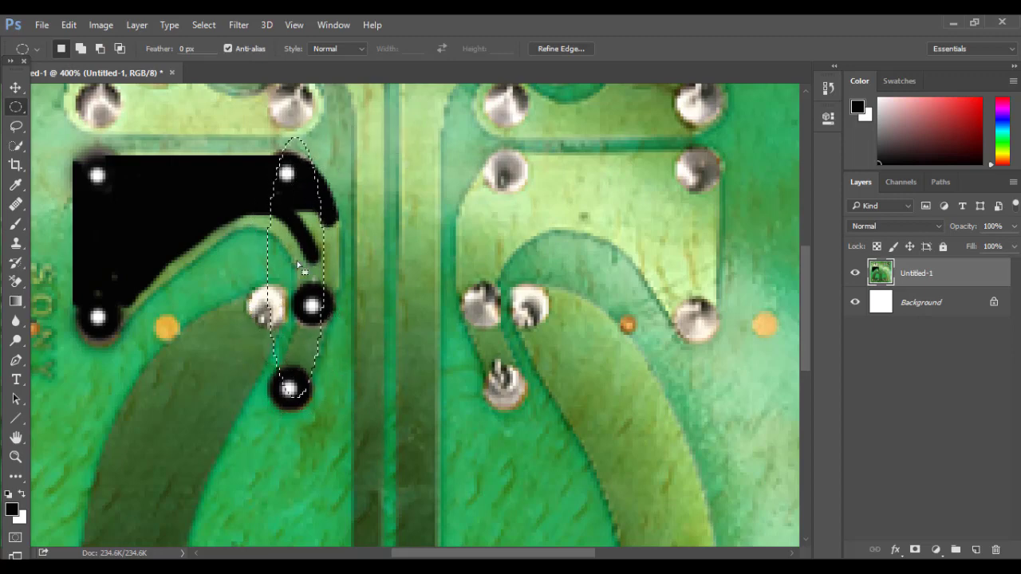
pyautogui.click(357, 216)
pyautogui.press('b')
pyautogui.moveTo(145, 286); pyautogui.dragTo(169, 264)
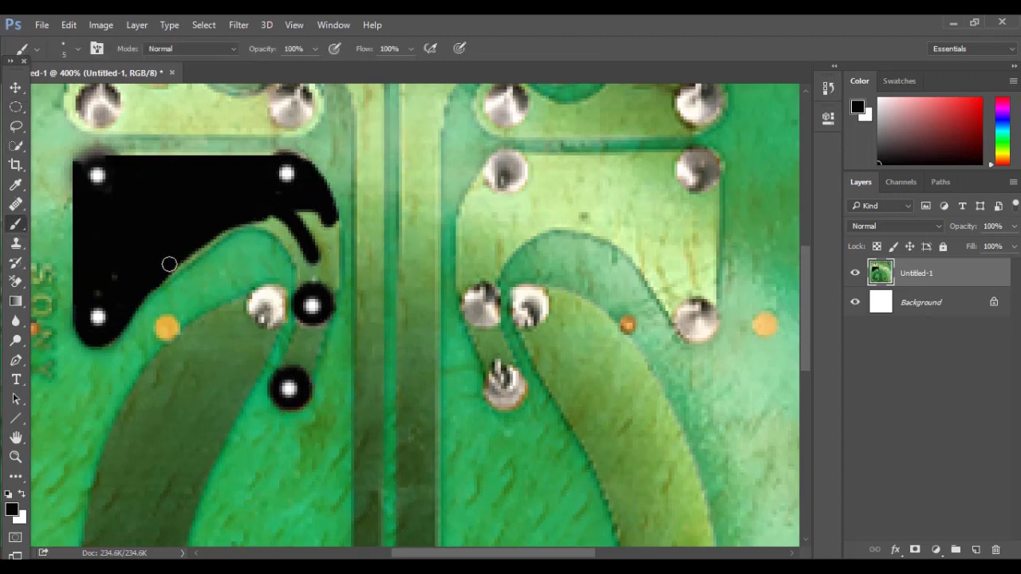
pyautogui.moveTo(294, 233)
pyautogui.mouseDown()
pyautogui.moveTo(331, 271)
pyautogui.moveTo(316, 264)
pyautogui.mouseUp()
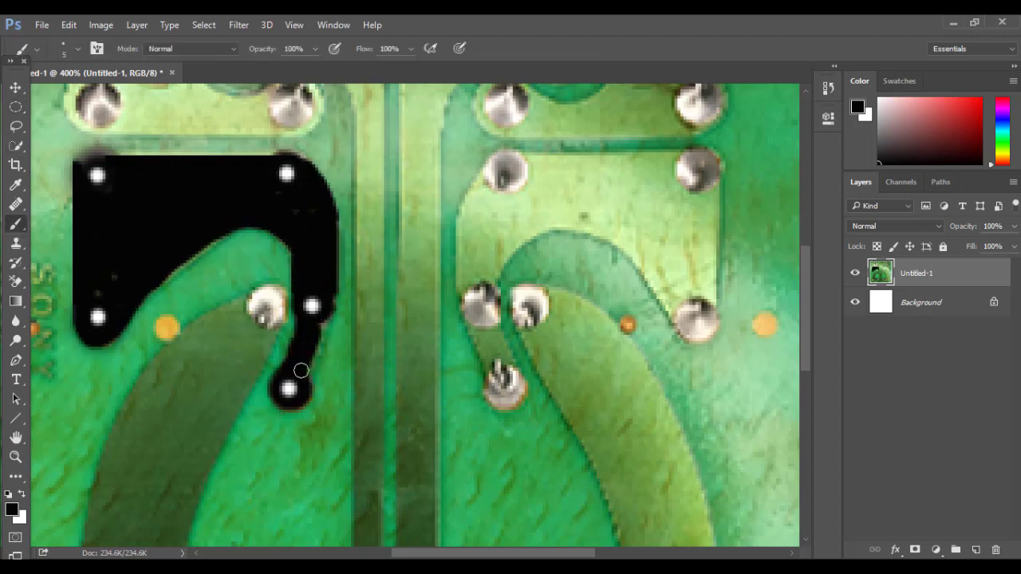
# - Fill a rectangular strip along the trace's top edge with black and fit the board in view
pyautogui.hotkey('shift', 'm')
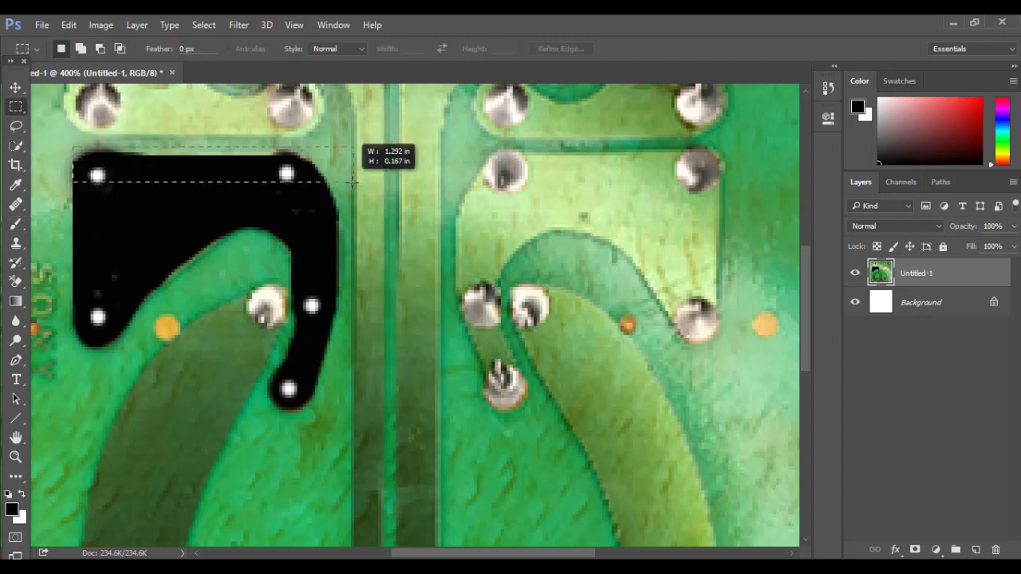
pyautogui.moveTo(75, 146); pyautogui.dragTo(353, 199)
pyautogui.hotkey('alt', 'BackSpace')
pyautogui.hotkey('ctrl', 'd')
pyautogui.press('b')
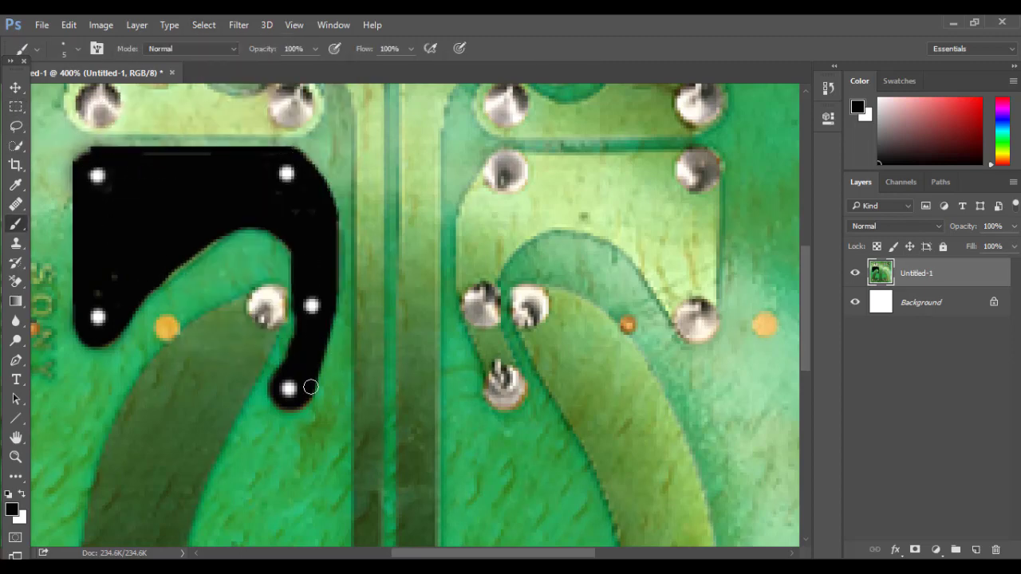
pyautogui.hotkey('ctrl', '0')
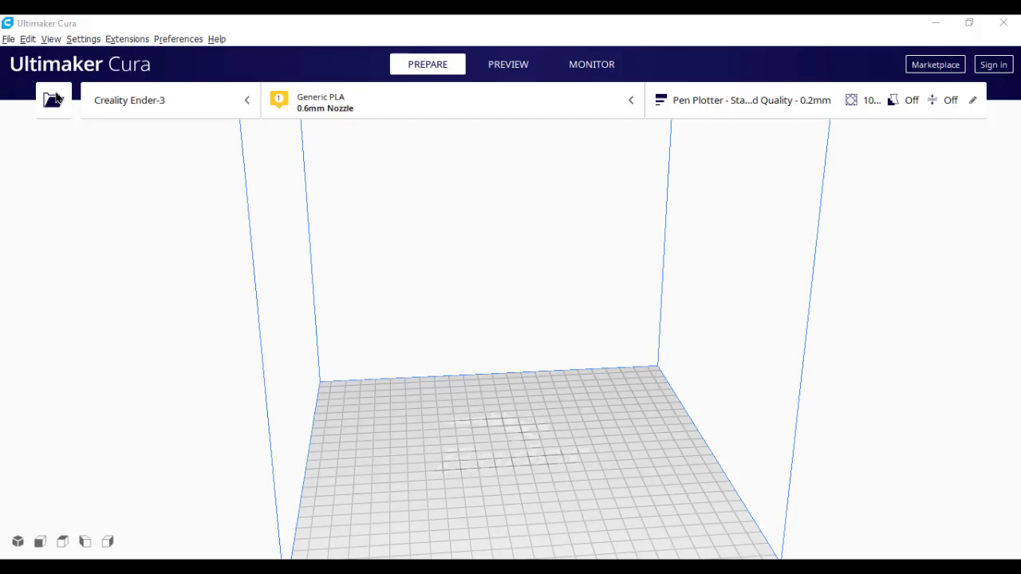
# - Import the Mach1 image, converting it with Height 0.2 mm, Base 0 and Width 100 mm
pyautogui.hotkey('ctrl', 'o')
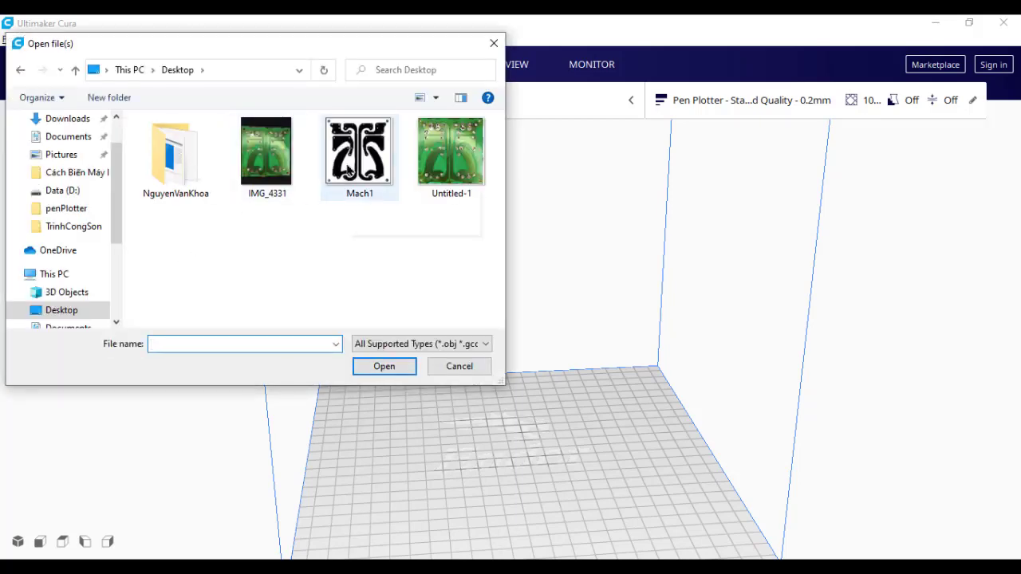
pyautogui.doubleClick(349, 170)
pyautogui.write('100')
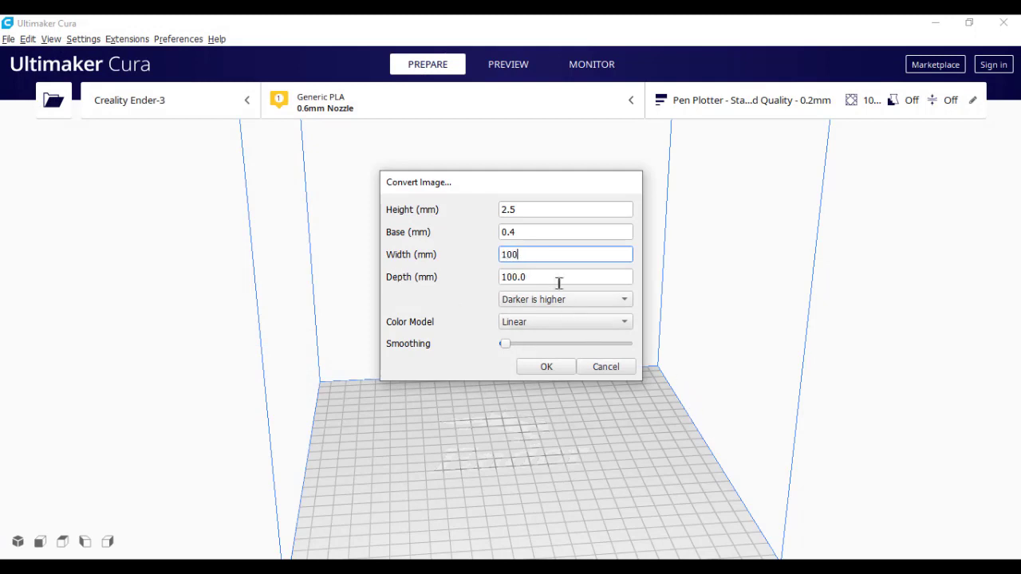
pyautogui.moveTo(535, 232); pyautogui.dragTo(375, 244)
pyautogui.write('0')
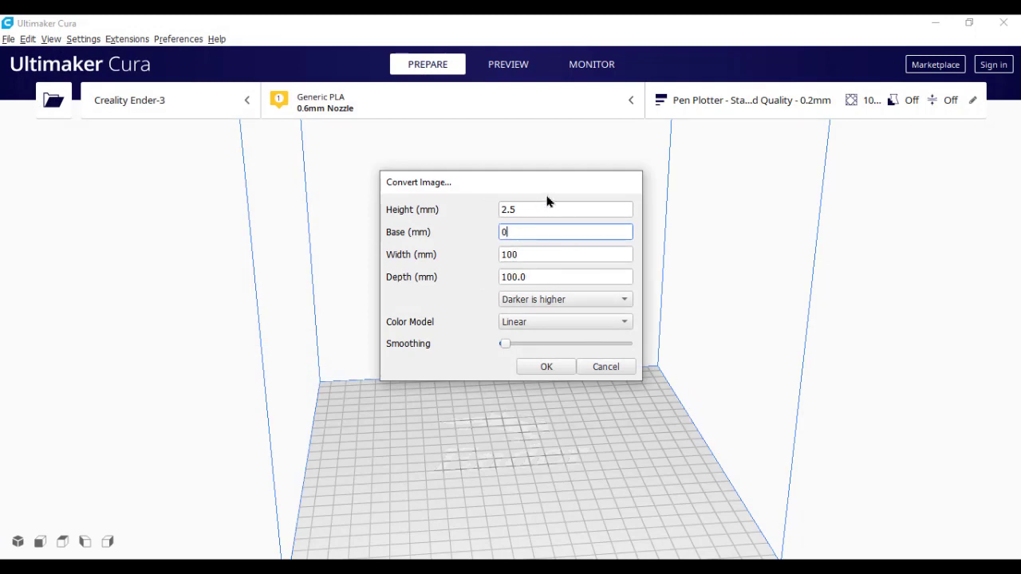
pyautogui.moveTo(547, 203); pyautogui.dragTo(410, 230)
pyautogui.write('.2')
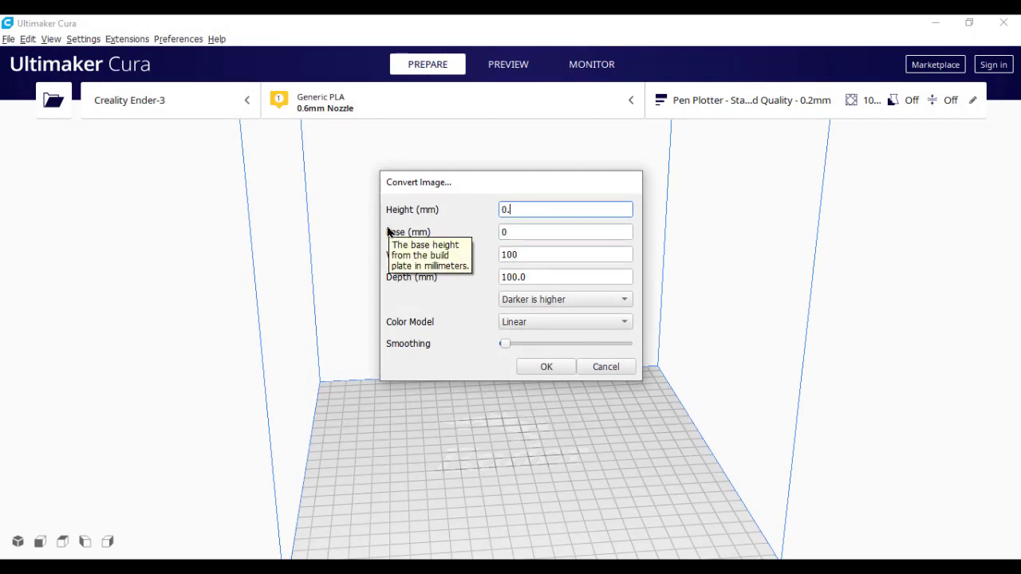
pyautogui.click(555, 370)
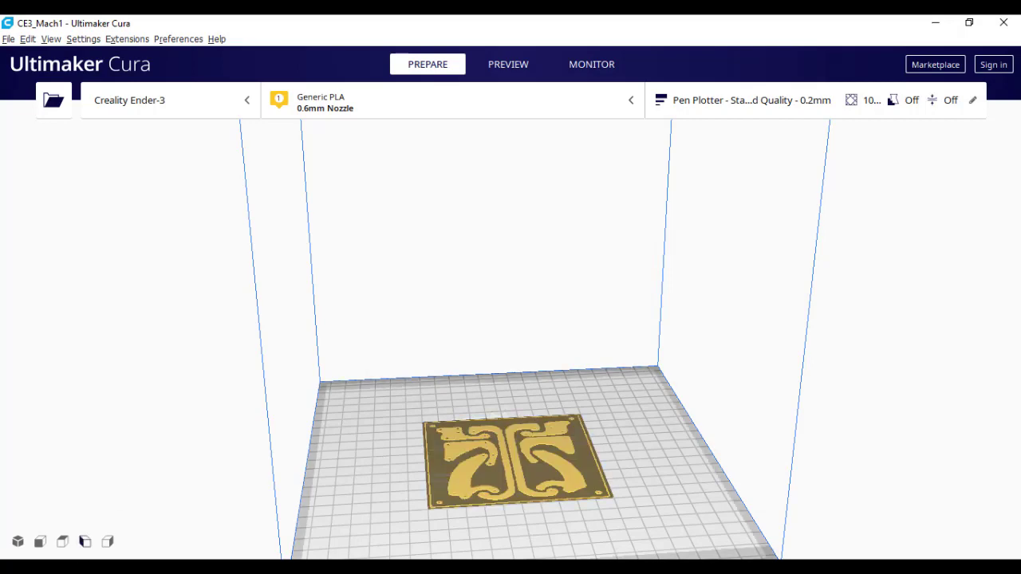
# - Switch to top view, zoom in, and open the sliced layer preview with playback at the start
pyautogui.click(99, 543)
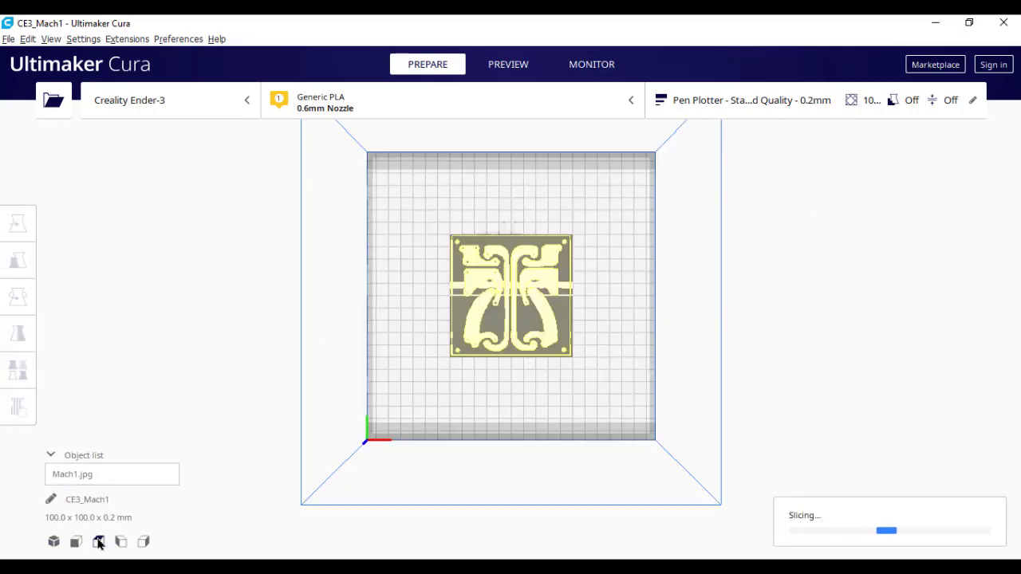
pyautogui.scroll(2, 498, 241)
pyautogui.scroll(2, 502, 243)
pyautogui.scroll(2, 511, 247)
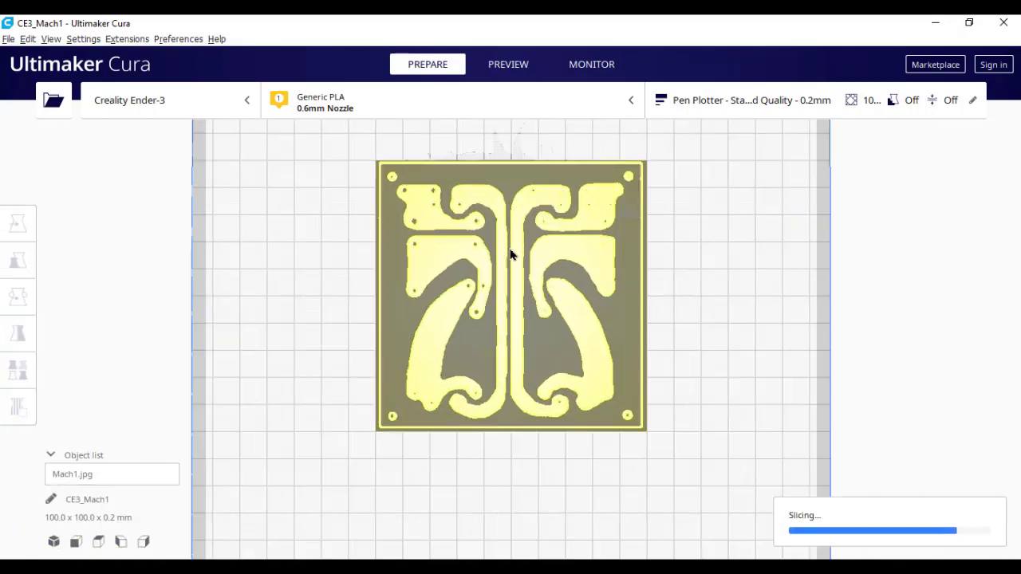
pyautogui.click(509, 68)
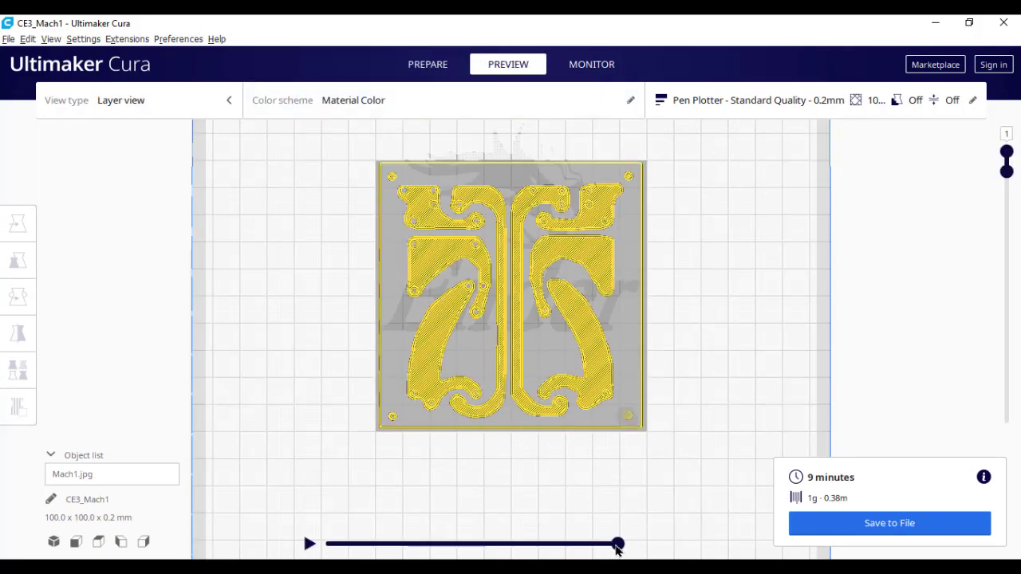
pyautogui.moveTo(618, 545)
pyautogui.mouseDown()
pyautogui.moveTo(304, 550)
pyautogui.moveTo(619, 545)
pyautogui.mouseUp()
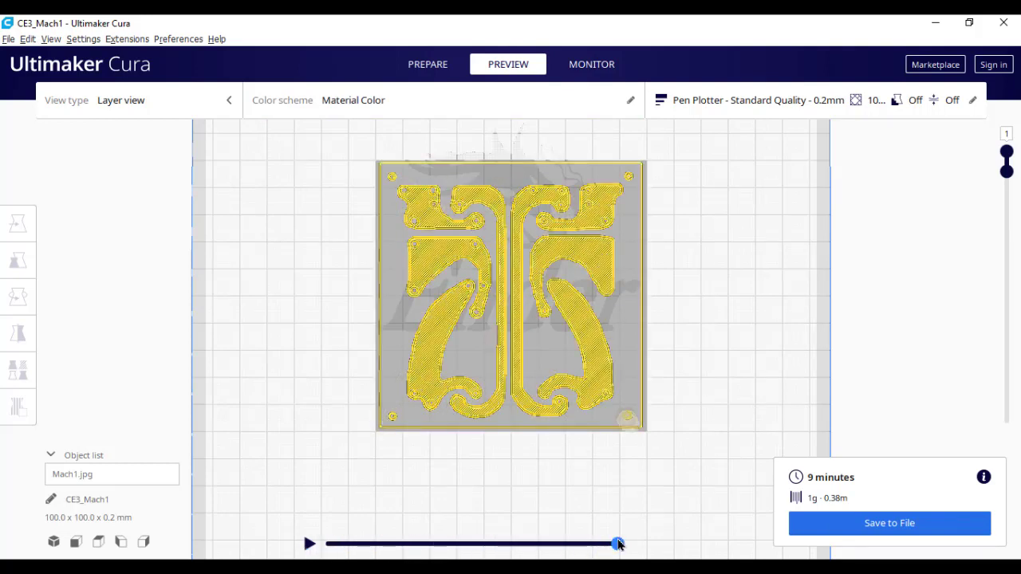
# - Set the Layer Height to 0.2 mm in the Custom print settings
pyautogui.click(669, 110)
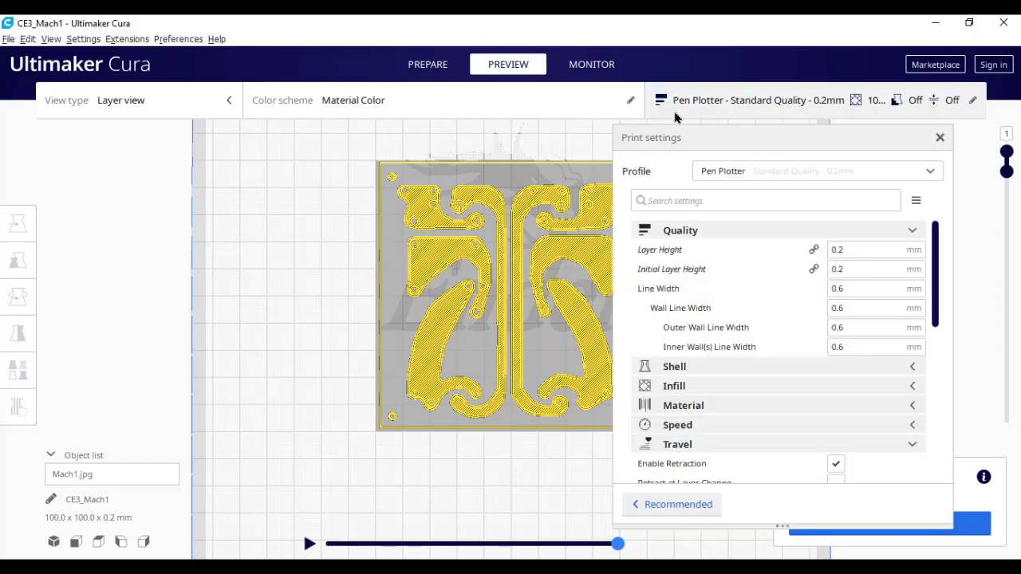
pyautogui.doubleClick(860, 251)
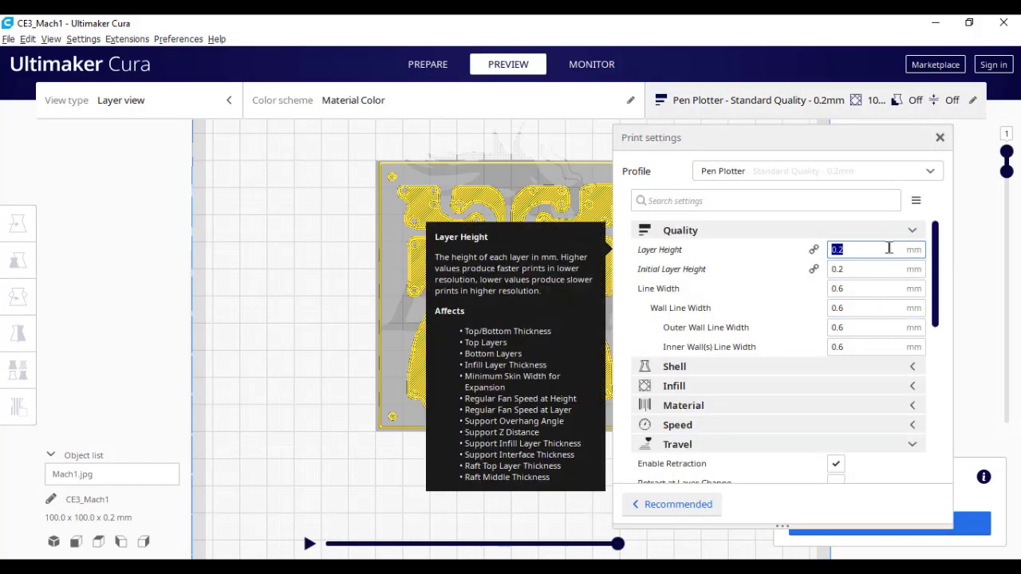
pyautogui.write('0')
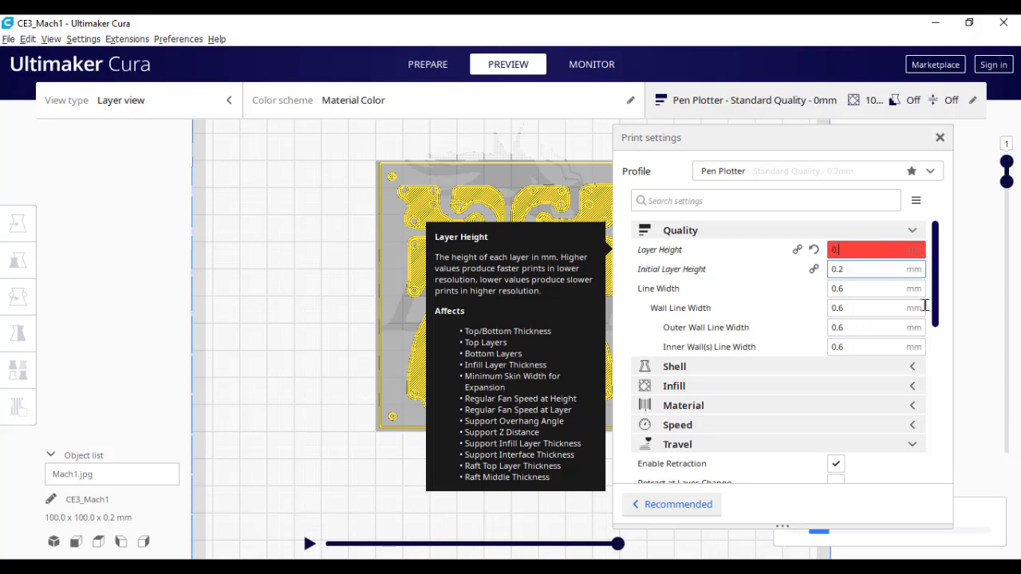
pyautogui.write('.2')
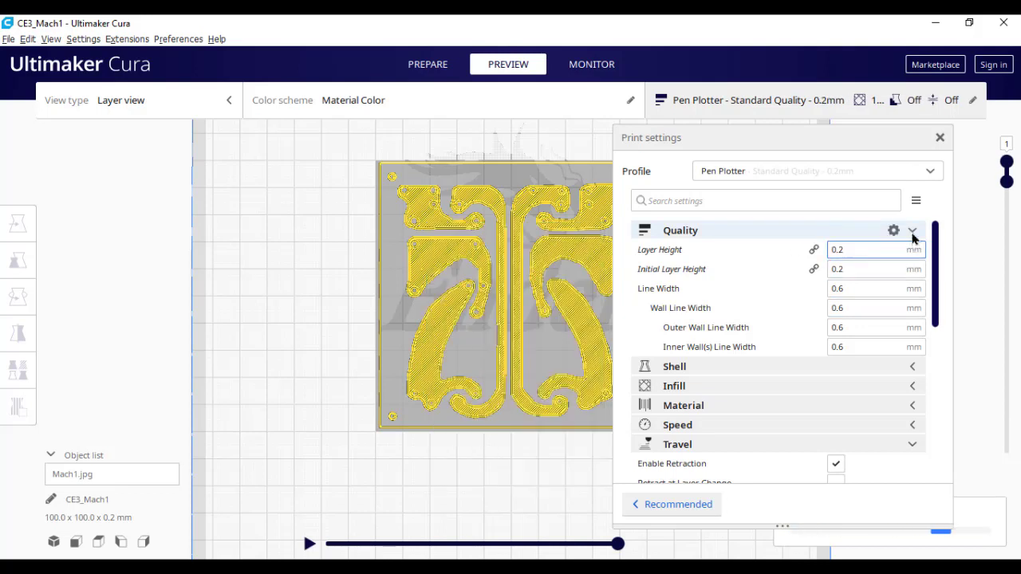
pyautogui.click(912, 231)
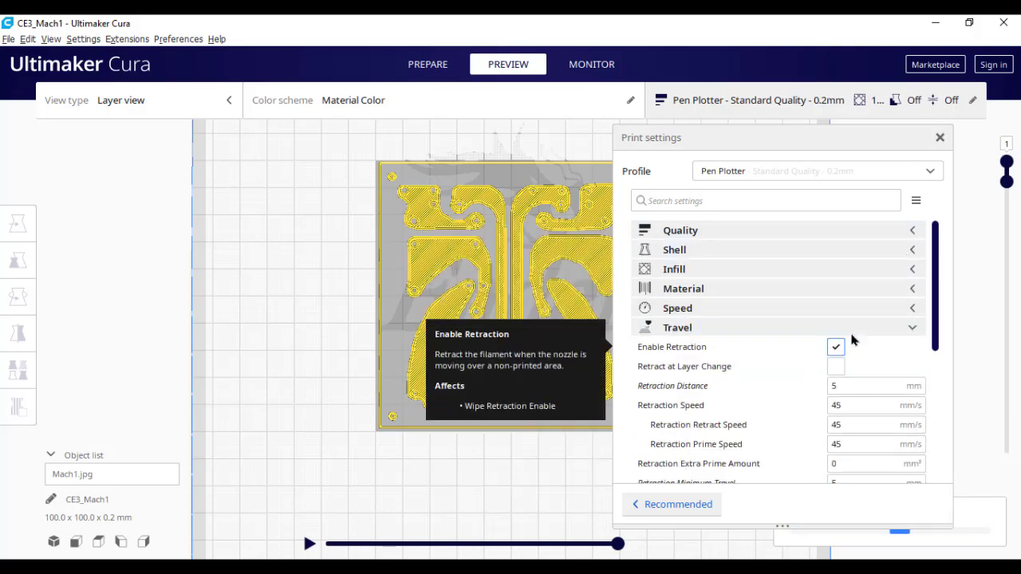
# - Check that Travel uses retraction with a 5 mm Z Hop Height
pyautogui.scroll(-2, 798, 355)
pyautogui.scroll(-3, 717, 379)
pyautogui.scroll(-2, 648, 404)
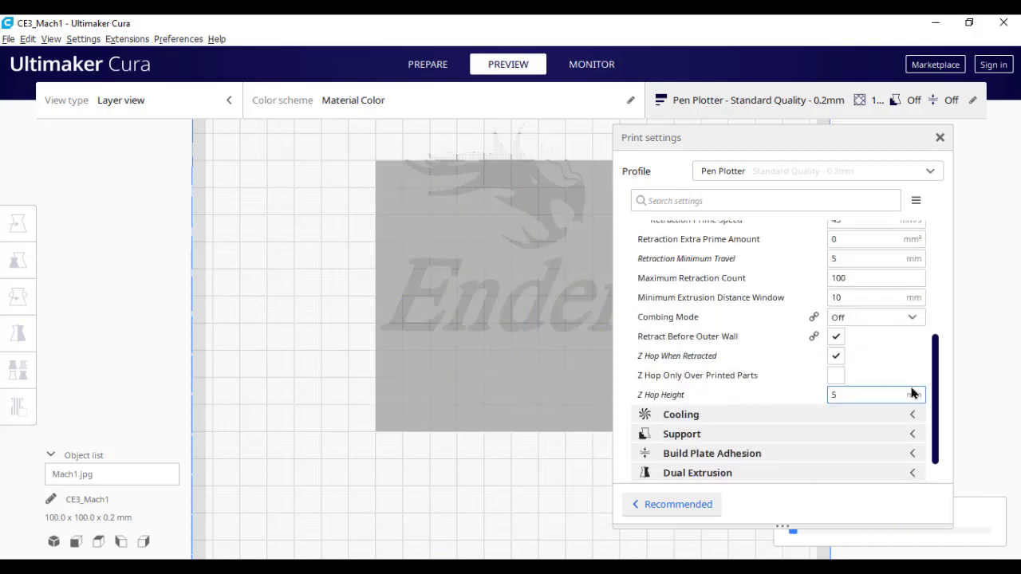
pyautogui.click(846, 395)
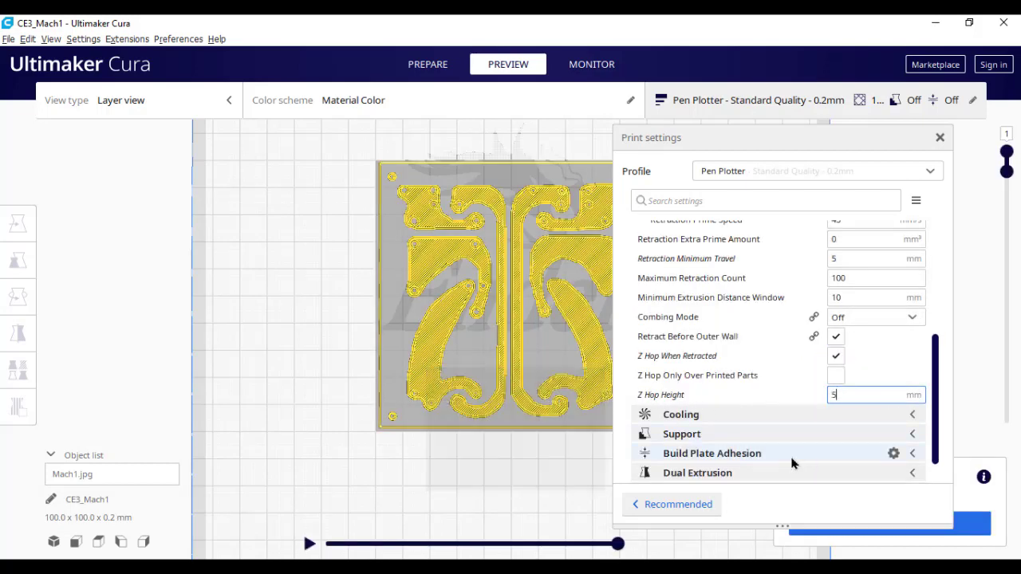
pyautogui.moveTo(662, 395)
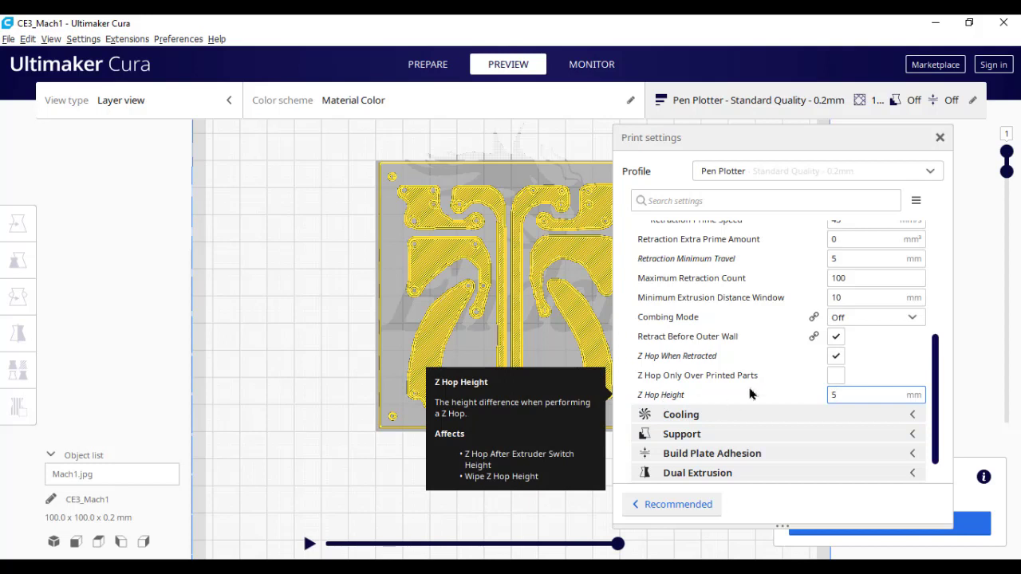
pyautogui.scroll(3, 750, 394)
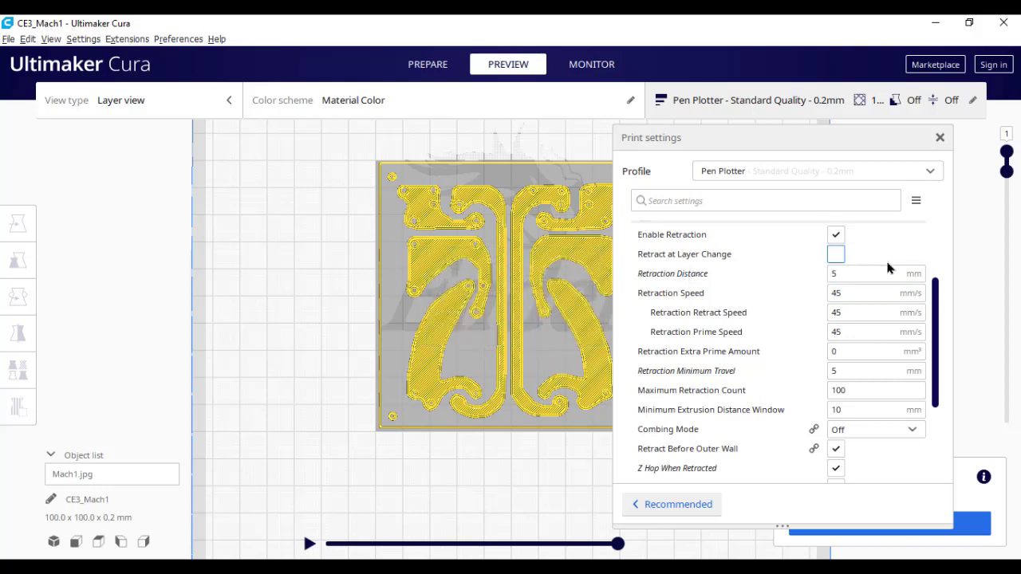
pyautogui.scroll(3, 886, 258)
pyautogui.click(912, 329)
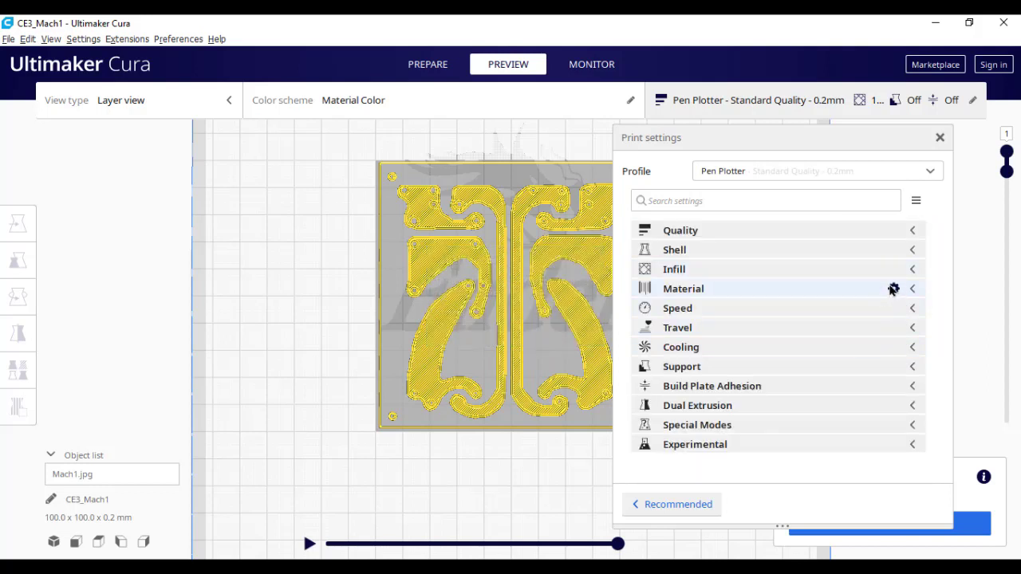
# - Lower the Infill Density to 10%
pyautogui.click(913, 270)
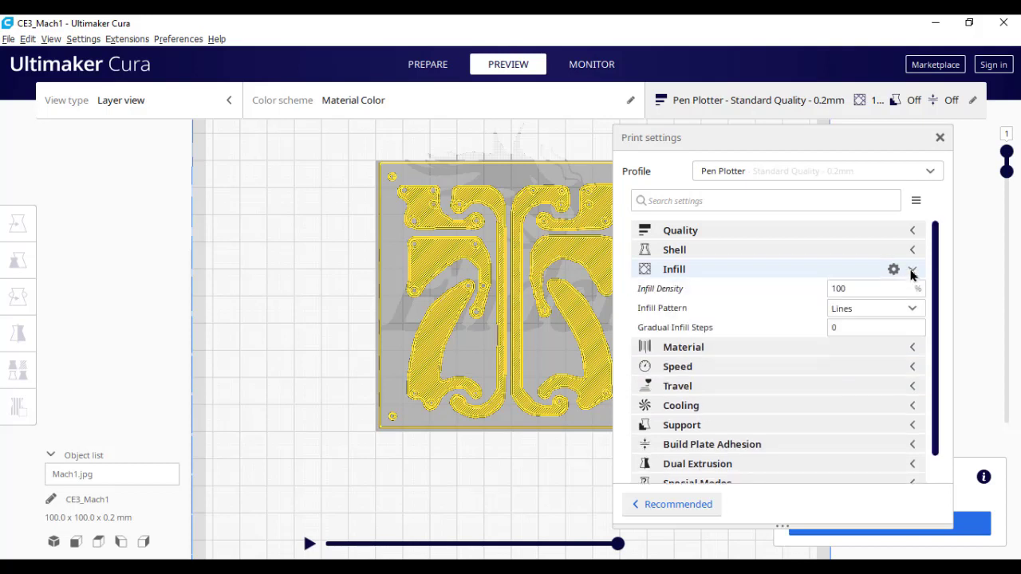
pyautogui.moveTo(872, 289)
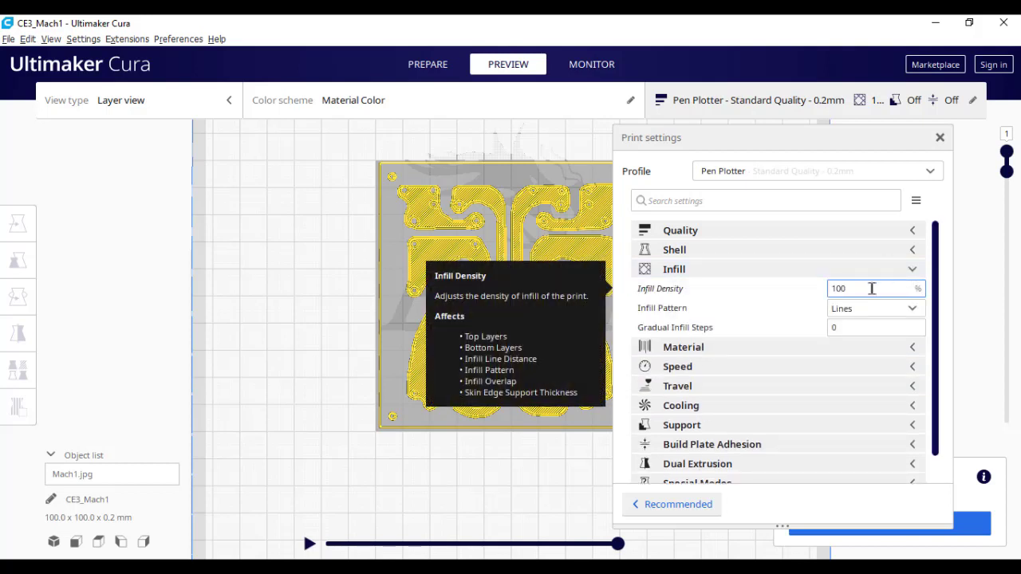
pyautogui.write('10')
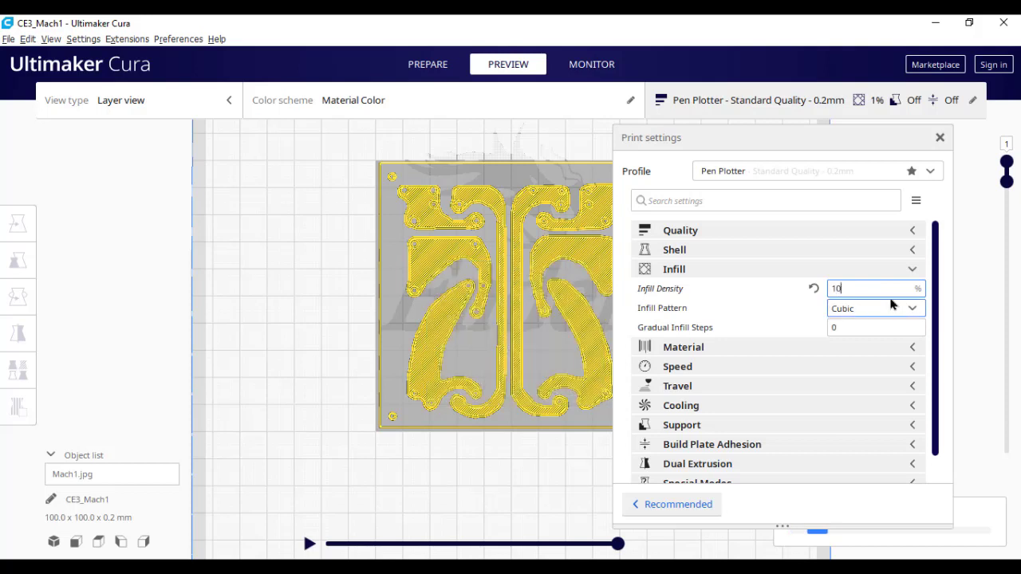
pyautogui.click(913, 271)
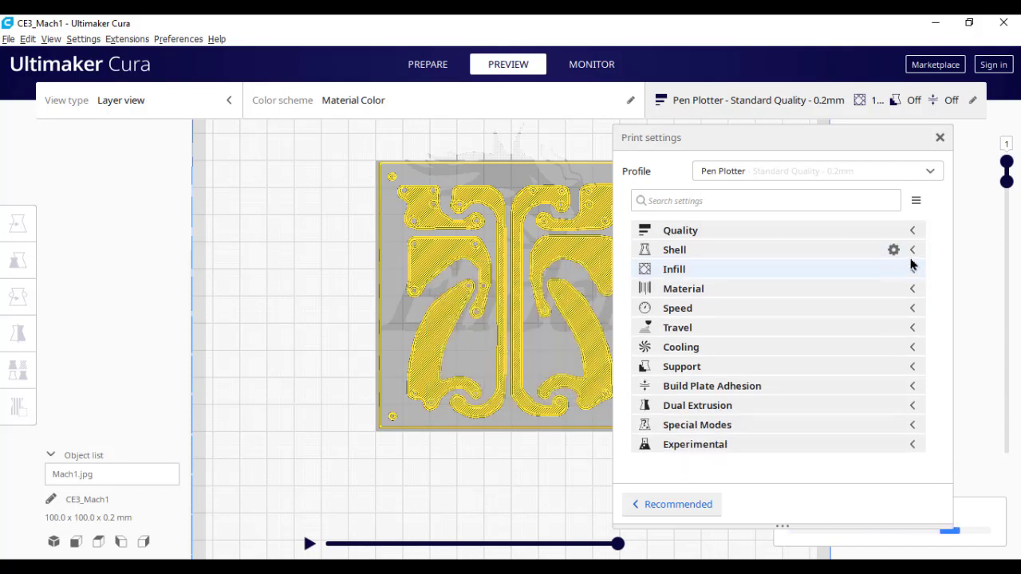
# - Set the Wall Thickness to 0.6 mm, giving a single wall line
pyautogui.click(912, 252)
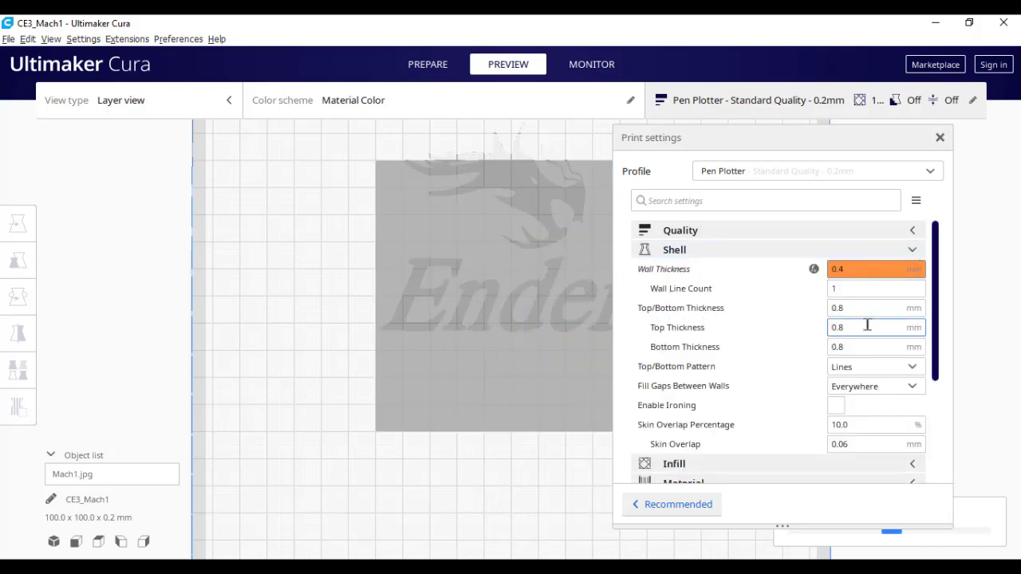
pyautogui.click(813, 268)
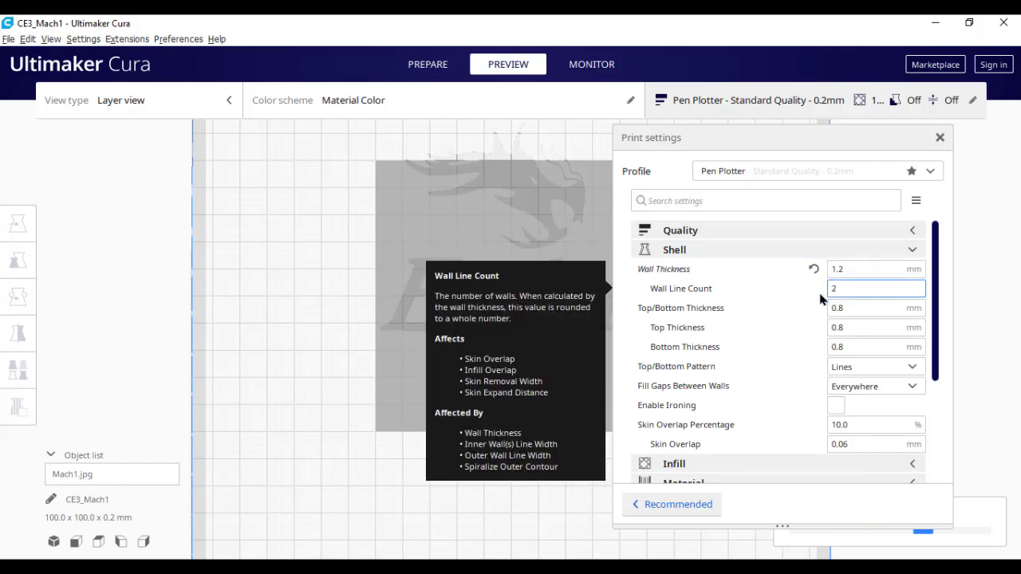
pyautogui.click(888, 269)
pyautogui.write('0.6')
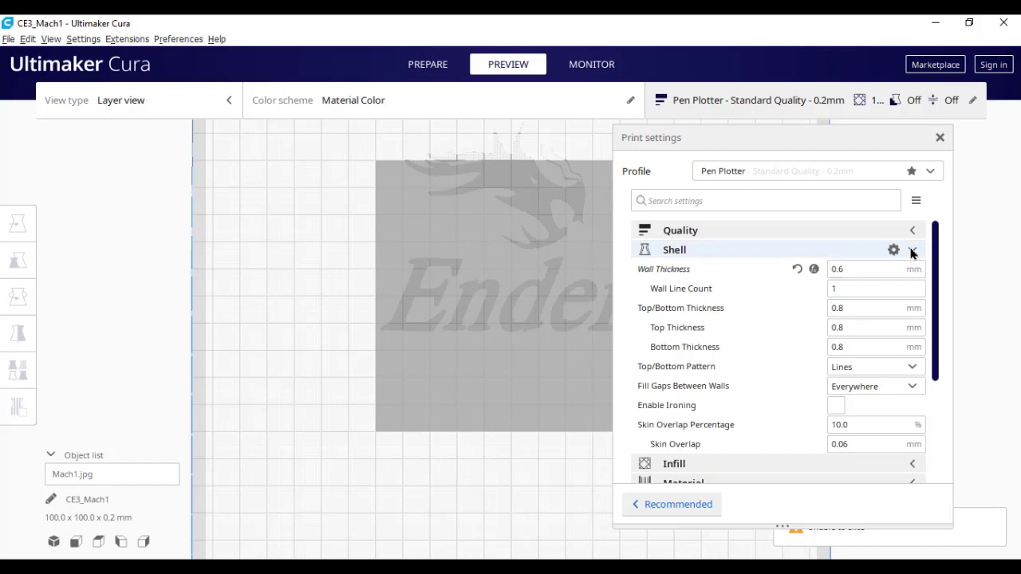
# - Review the Shell and Speed settings without changing them
pyautogui.click(912, 253)
pyautogui.click(912, 253)
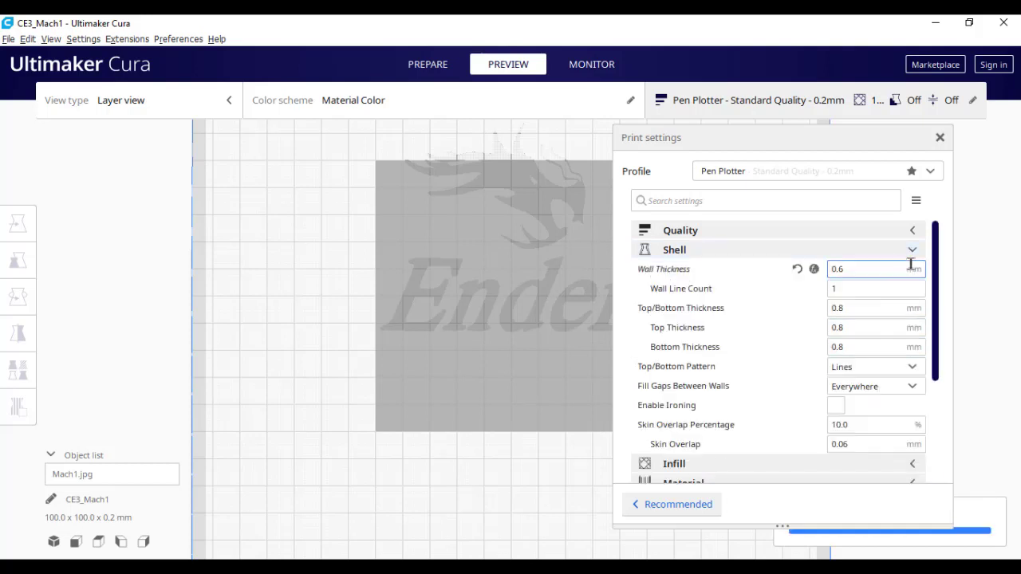
pyautogui.click(913, 252)
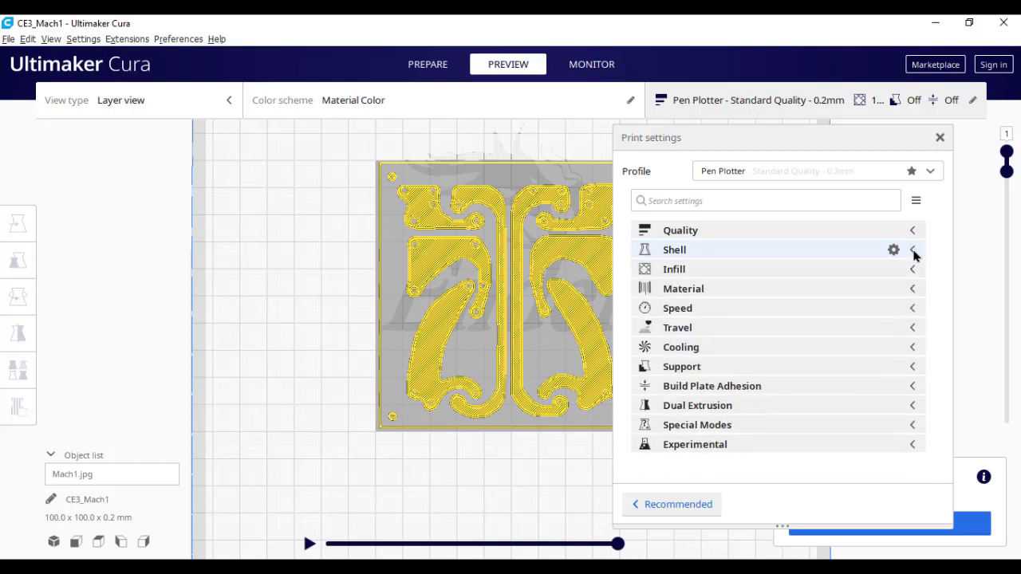
pyautogui.click(914, 310)
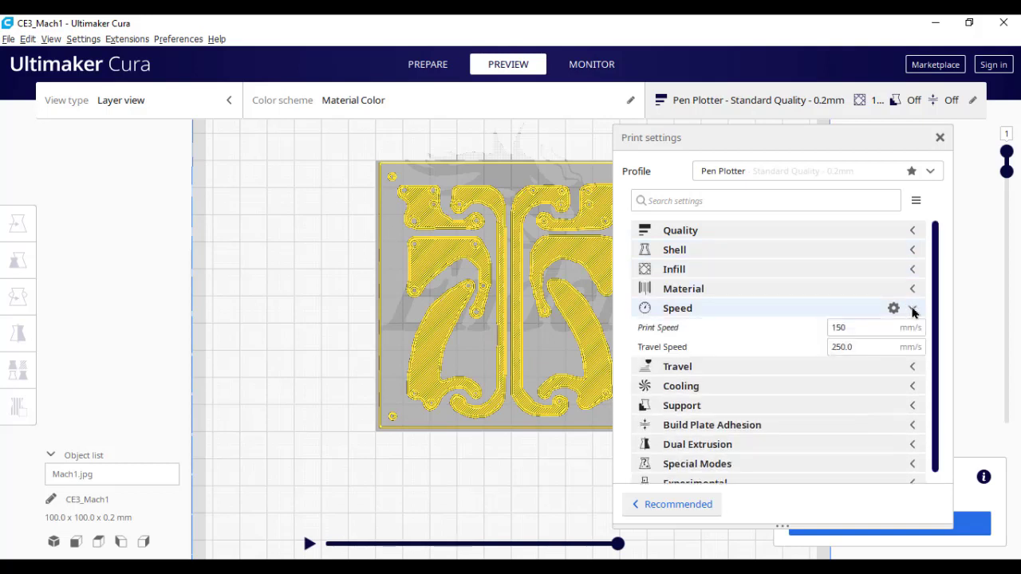
pyautogui.click(913, 309)
# - Disable print cooling, confirm support stays off, and close the print settings panel
pyautogui.click(914, 348)
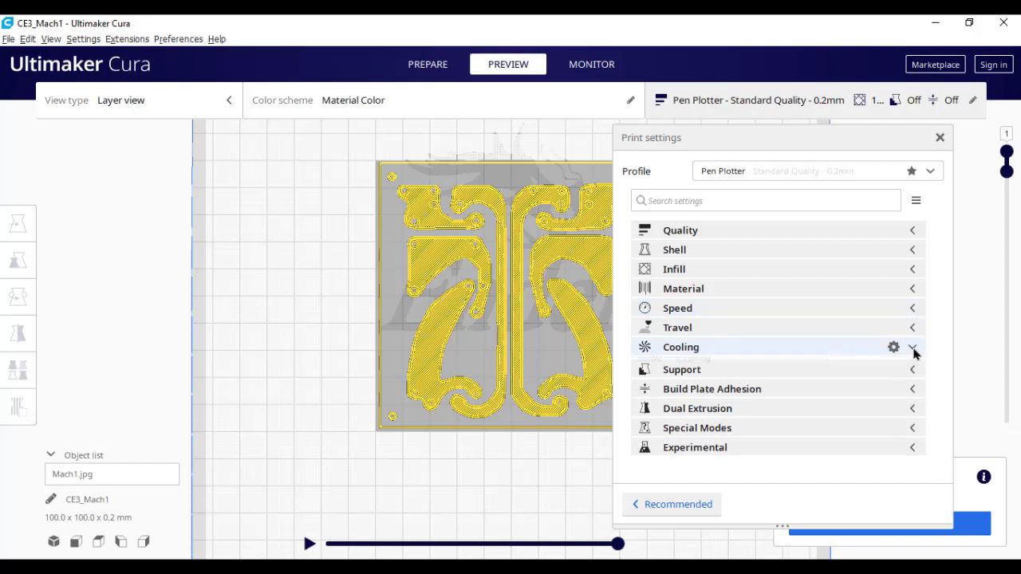
pyautogui.click(837, 369)
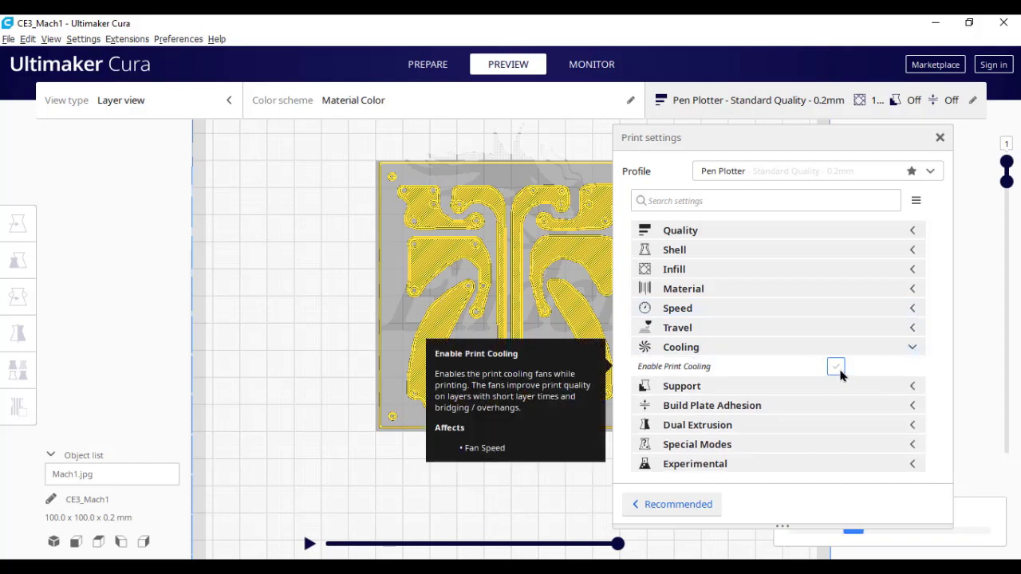
pyautogui.click(913, 355)
pyautogui.click(915, 369)
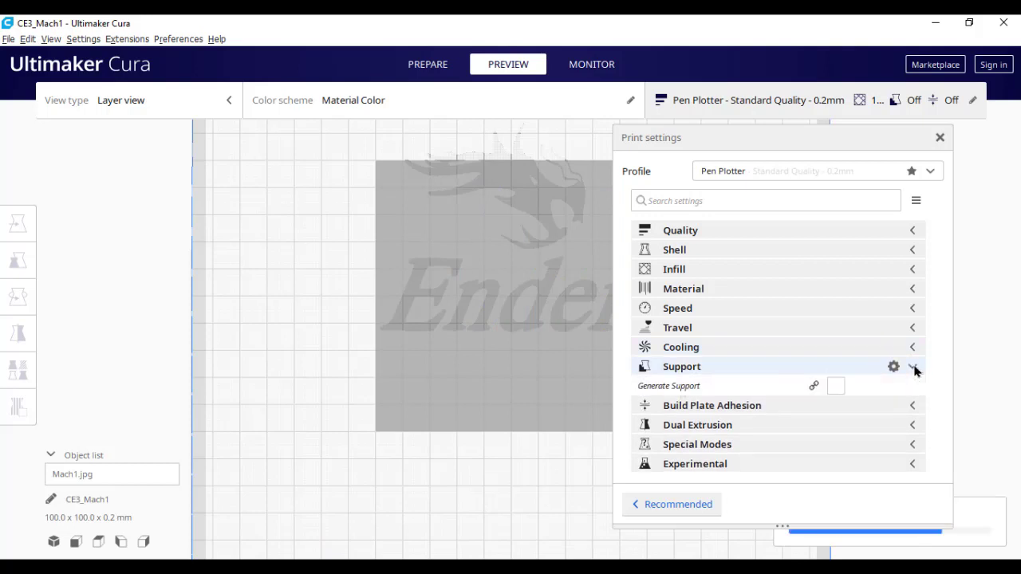
pyautogui.click(915, 369)
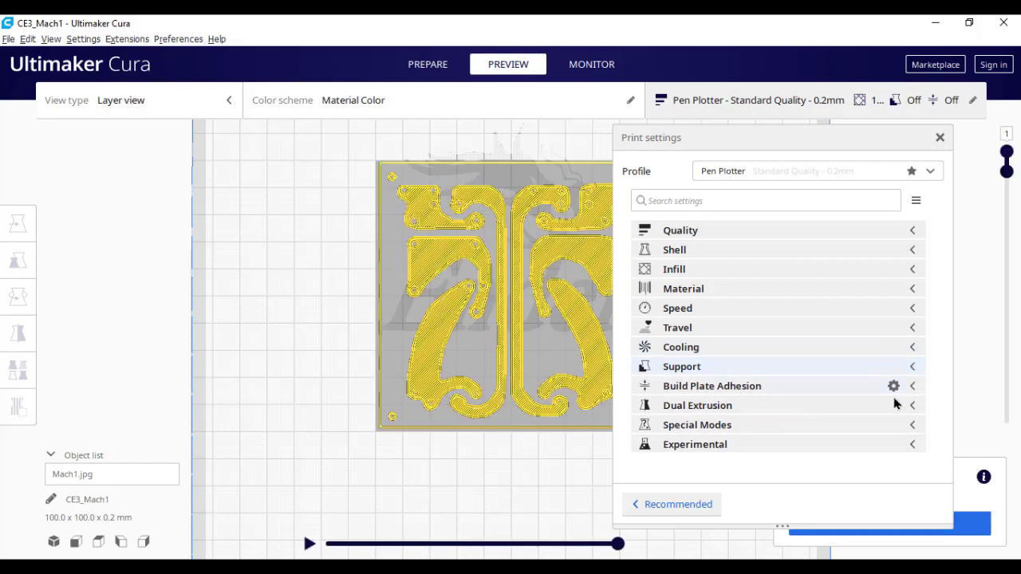
pyautogui.click(661, 108)
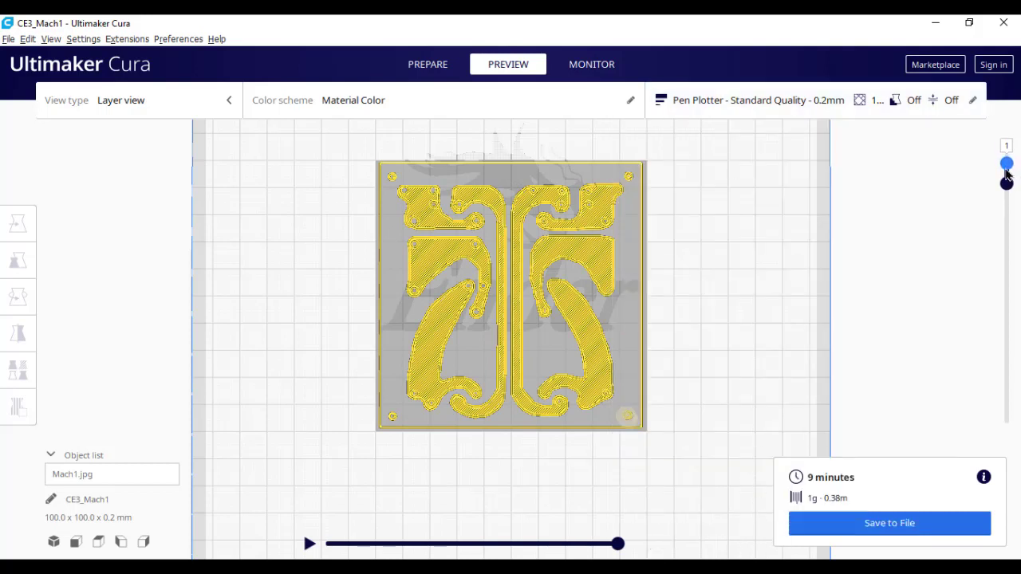
# - Show all layers down to the bottom and scrub the path playback back and forward
pyautogui.moveTo(1007, 180); pyautogui.dragTo(1006, 423)
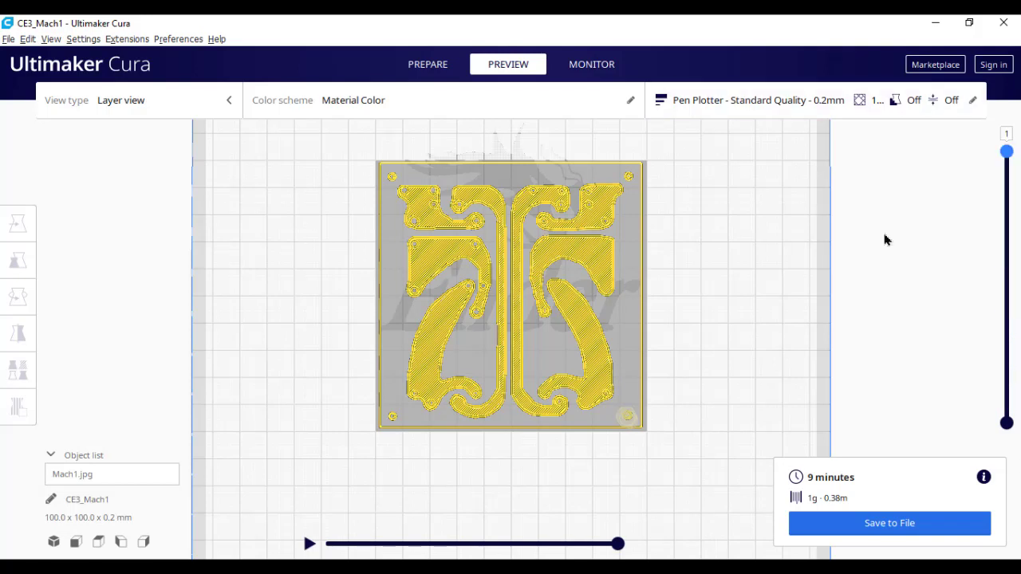
pyautogui.moveTo(618, 544); pyautogui.dragTo(325, 544)
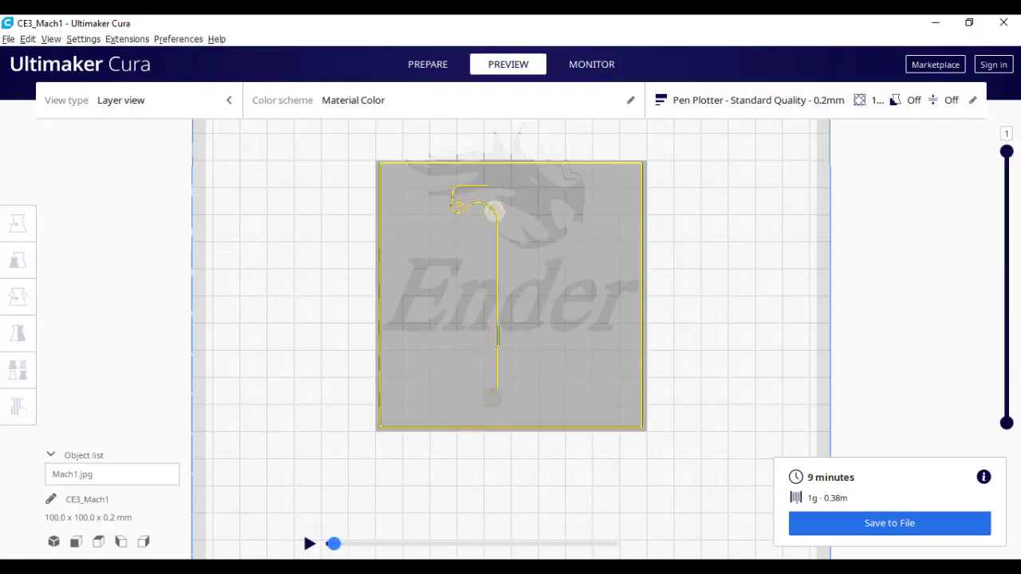
pyautogui.moveTo(326, 544)
pyautogui.mouseDown()
pyautogui.moveTo(390, 544)
pyautogui.moveTo(379, 553)
pyautogui.moveTo(457, 540)
pyautogui.moveTo(631, 482)
pyautogui.mouseUp()
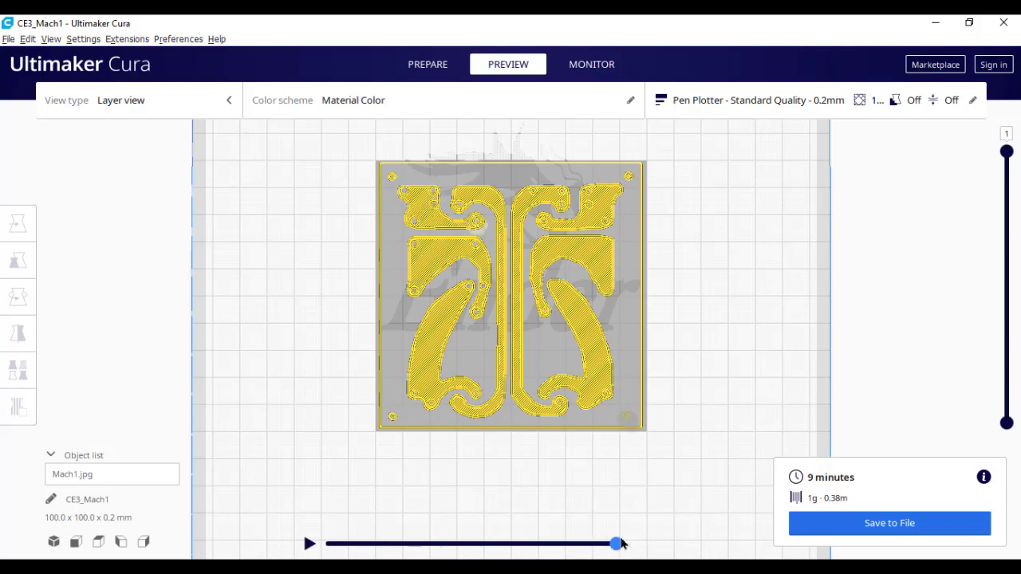
# - Rewind the path playback slider to the left end so no traces are drawn
pyautogui.moveTo(625, 543); pyautogui.dragTo(325, 544)
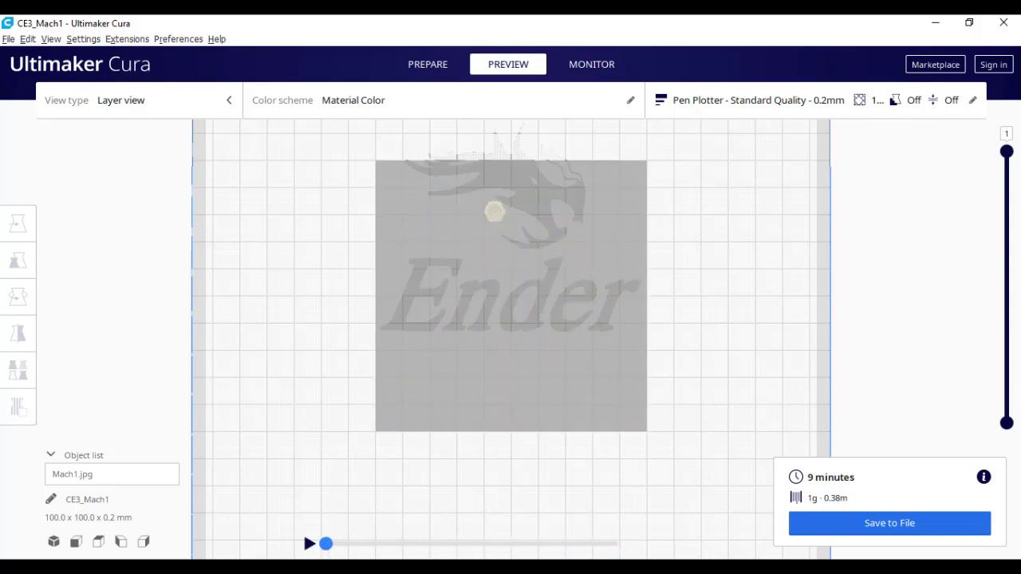